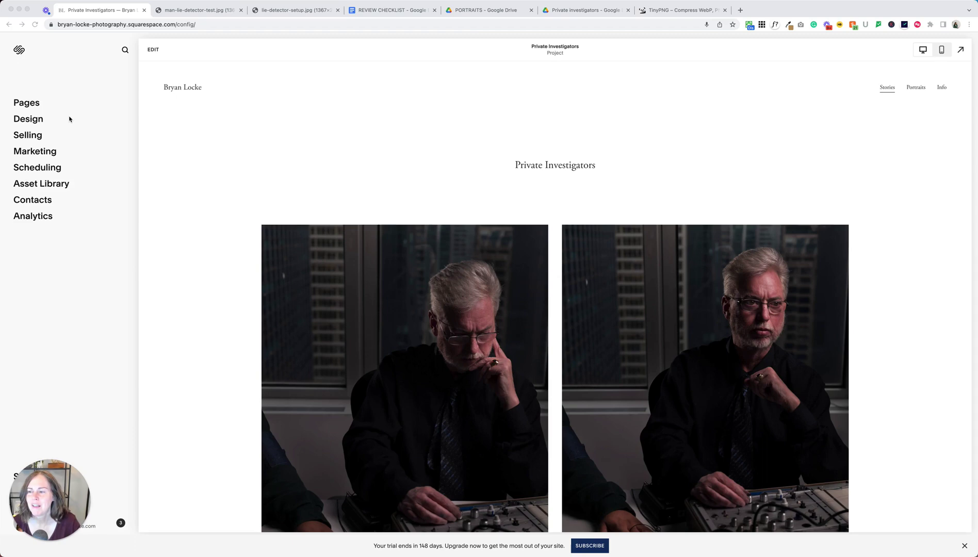
In the Asset Library, create a folder named PI alongside Race Track and Flores Family.
{"action": "left_click", "coordinate": [38, 185]}
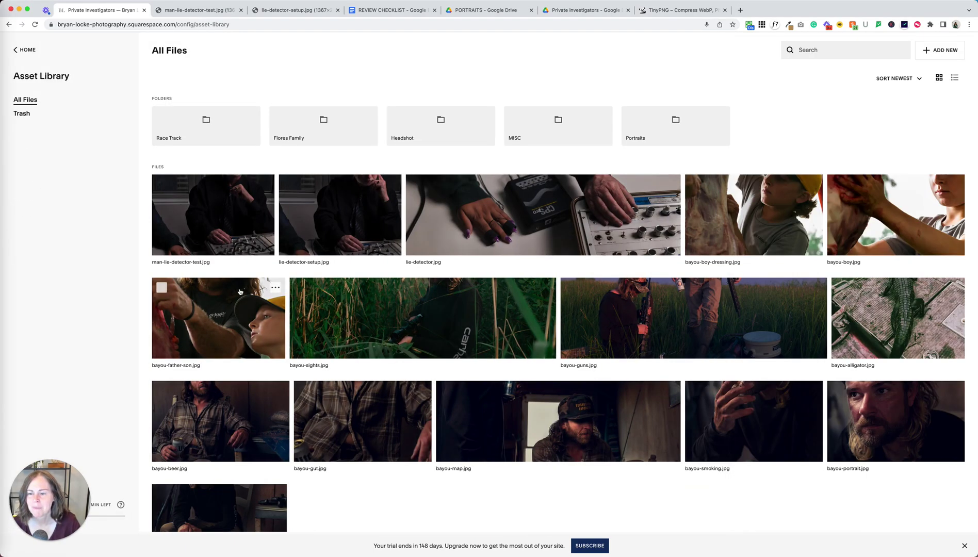
{"action": "scroll", "coordinate": [240, 294], "scroll_direction": "down", "scroll_amount": 2}
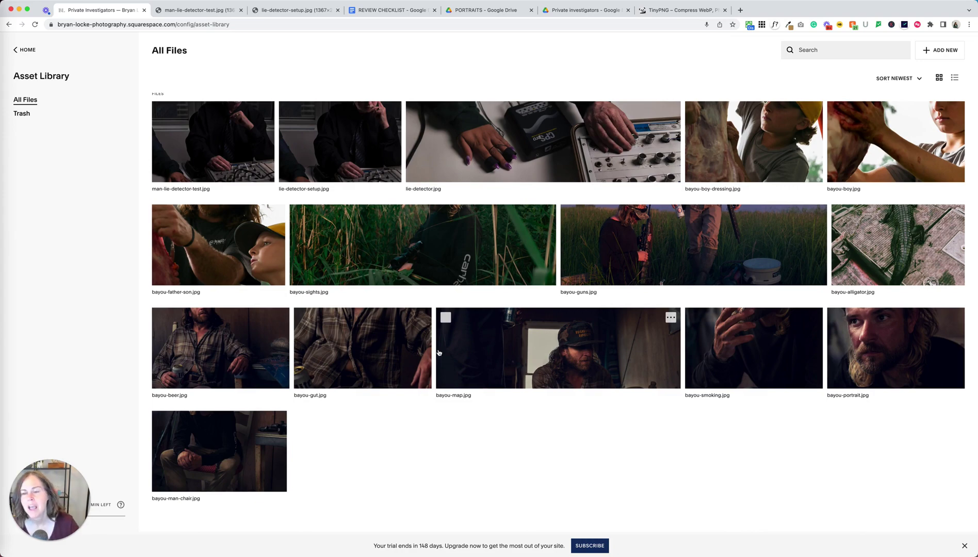
{"action": "scroll", "coordinate": [371, 258], "scroll_direction": "up", "scroll_amount": 2}
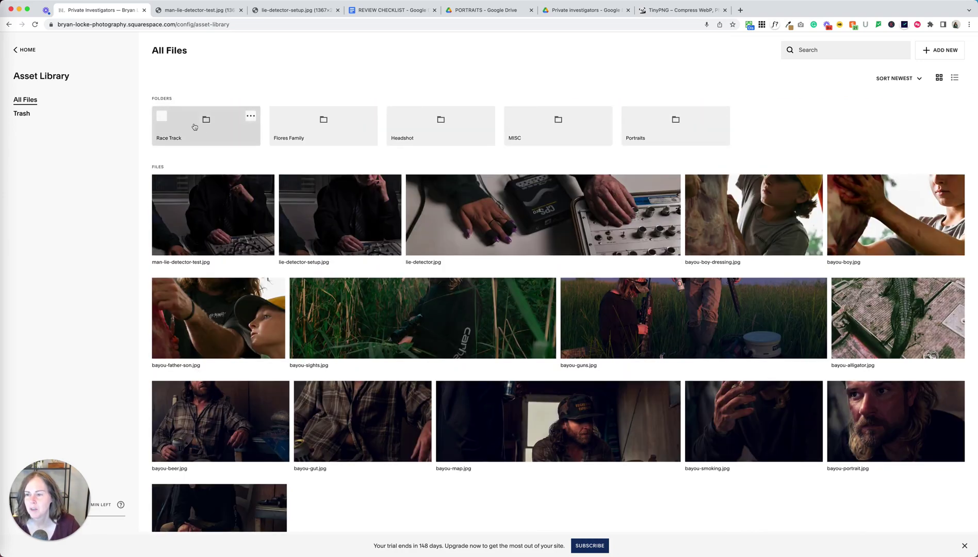
{"action": "left_click", "coordinate": [942, 51]}
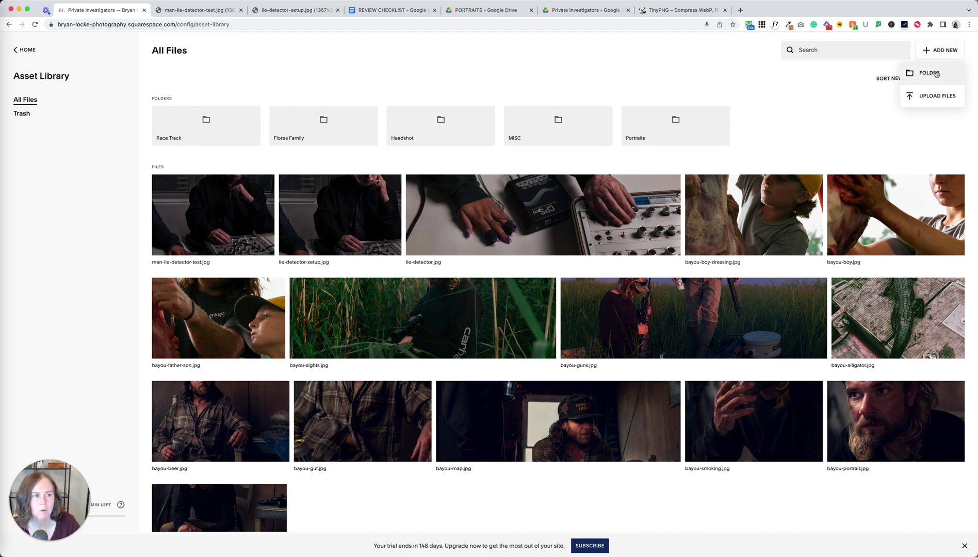
{"action": "left_click", "coordinate": [930, 73]}
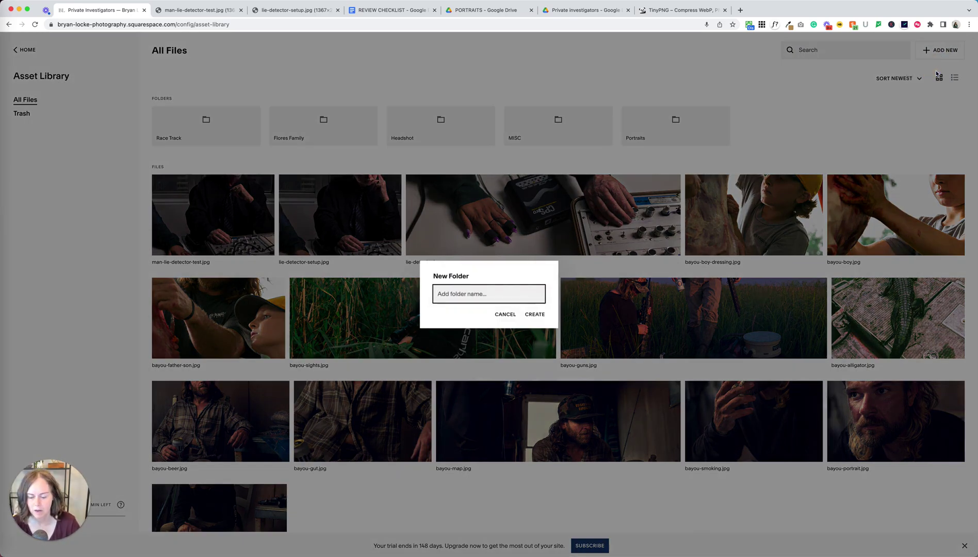
{"action": "type", "text": "Pl"}
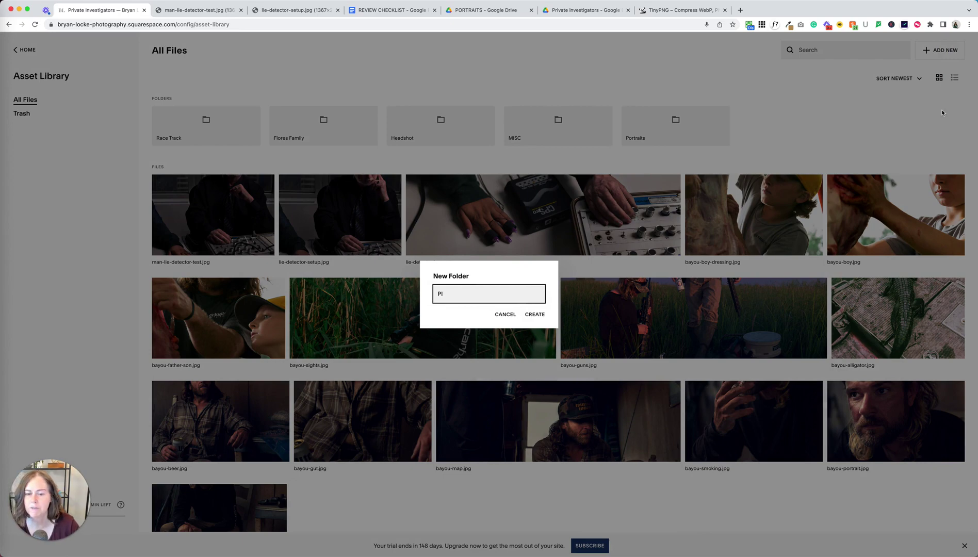
{"action": "left_click", "coordinate": [536, 315]}
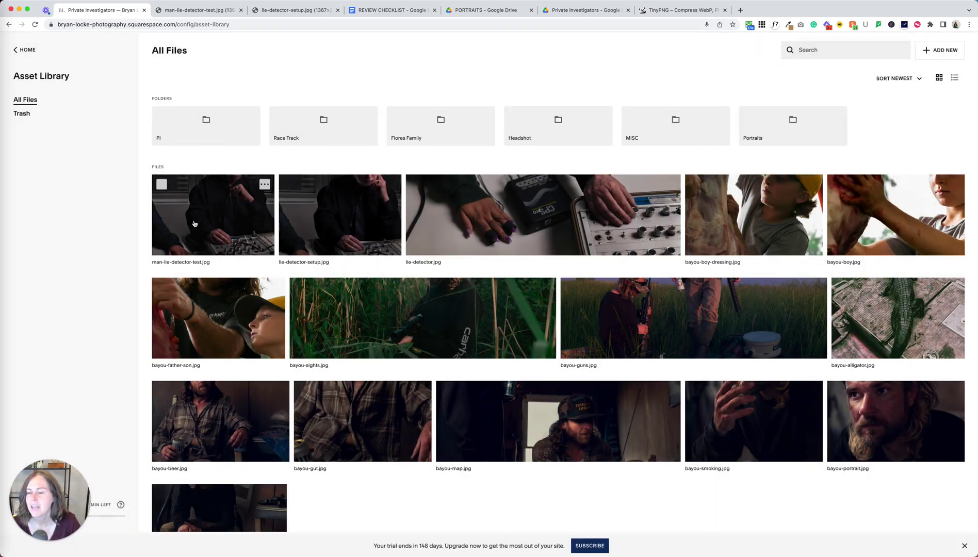
From Race Track, move man-on-couch-with-son.jpg and man-being-handed-mail.jpg into the PI folder.
{"action": "left_click", "coordinate": [310, 137]}
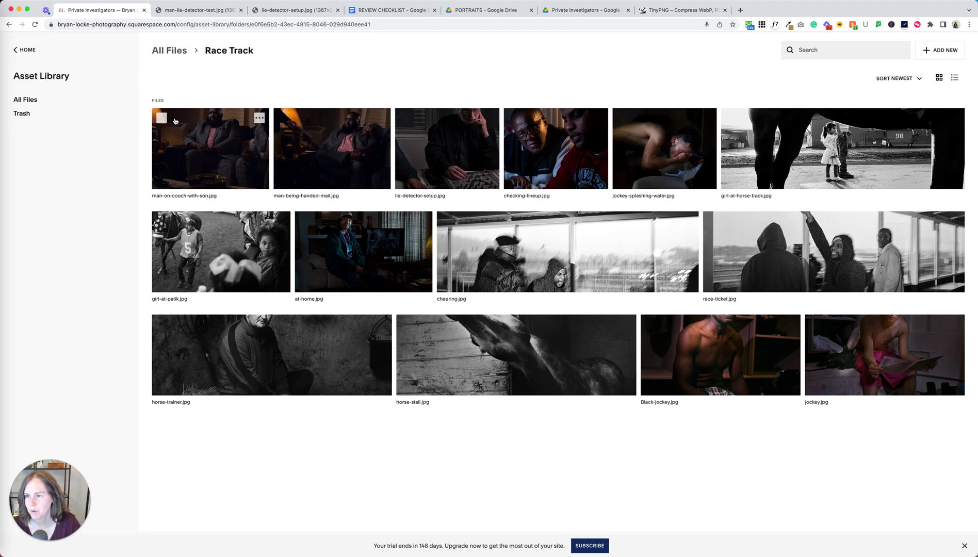
{"action": "left_click", "coordinate": [161, 117]}
{"action": "left_click", "coordinate": [283, 117]}
{"action": "left_click", "coordinate": [577, 508]}
{"action": "left_click", "coordinate": [464, 237]}
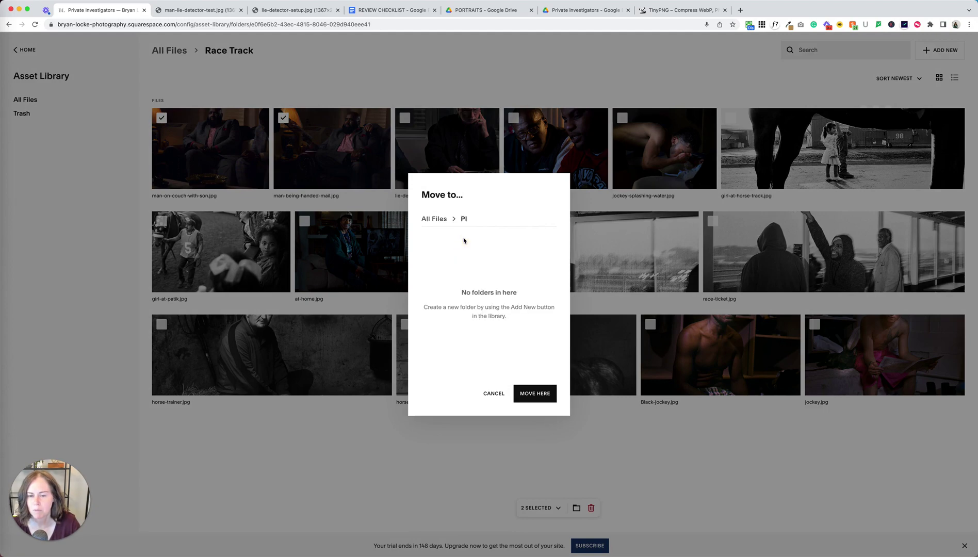
{"action": "left_click", "coordinate": [542, 396]}
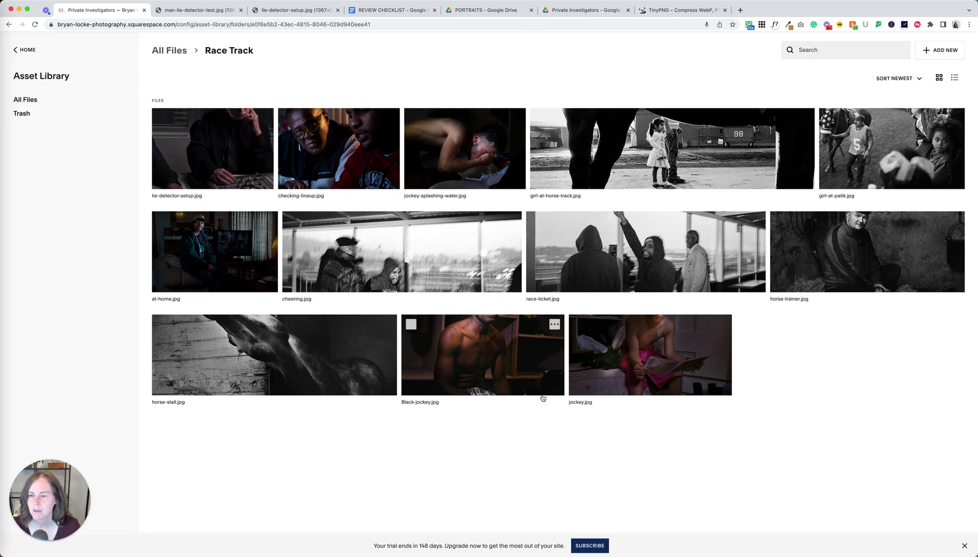
Move lie-detector-setup.jpg into the PI folder as well.
{"action": "left_click", "coordinate": [161, 117]}
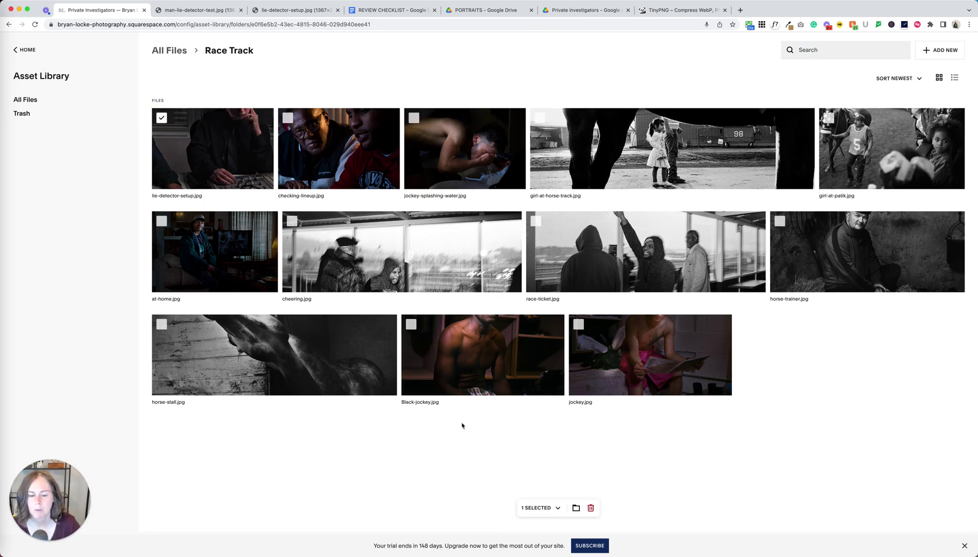
{"action": "left_click", "coordinate": [577, 508]}
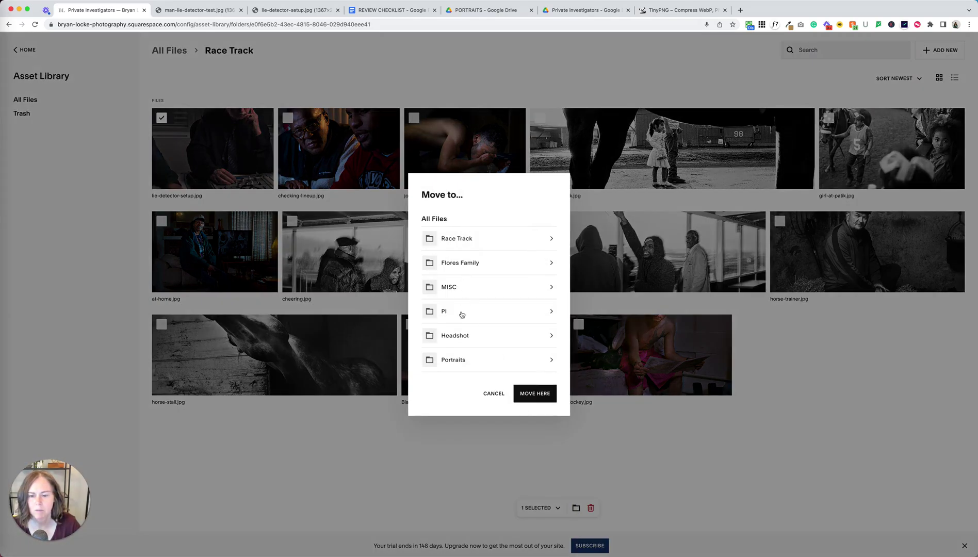
{"action": "left_click", "coordinate": [461, 313]}
{"action": "left_click", "coordinate": [536, 393]}
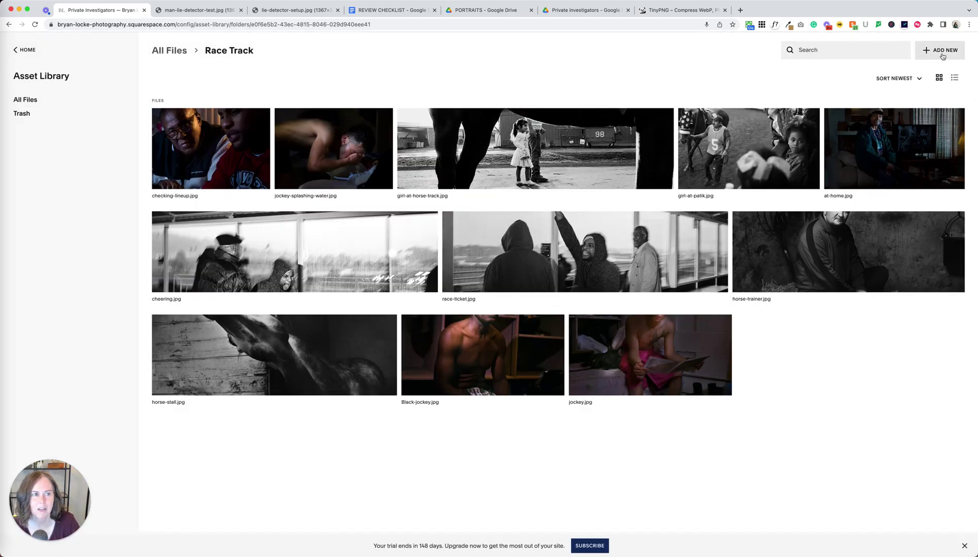
{"action": "left_click", "coordinate": [942, 52]}
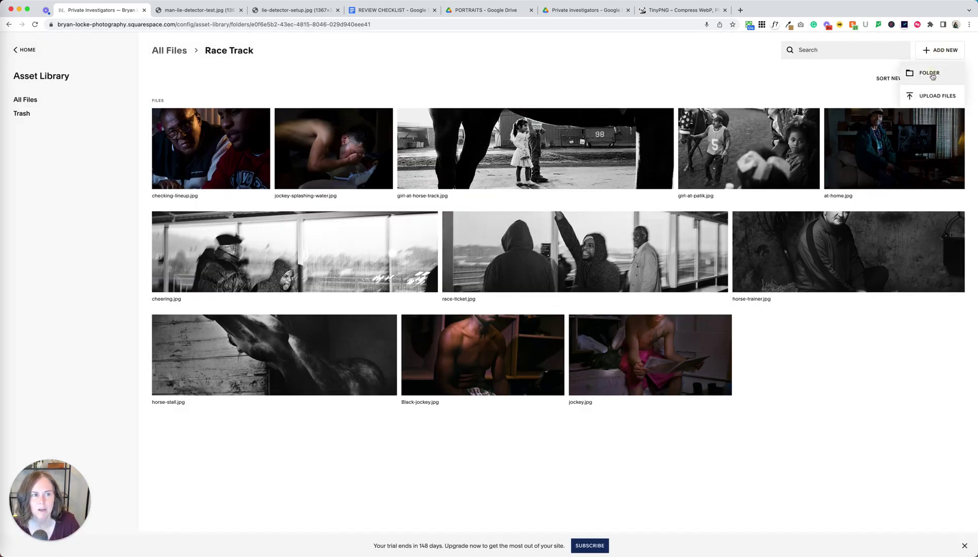
{"action": "left_click", "coordinate": [928, 73]}
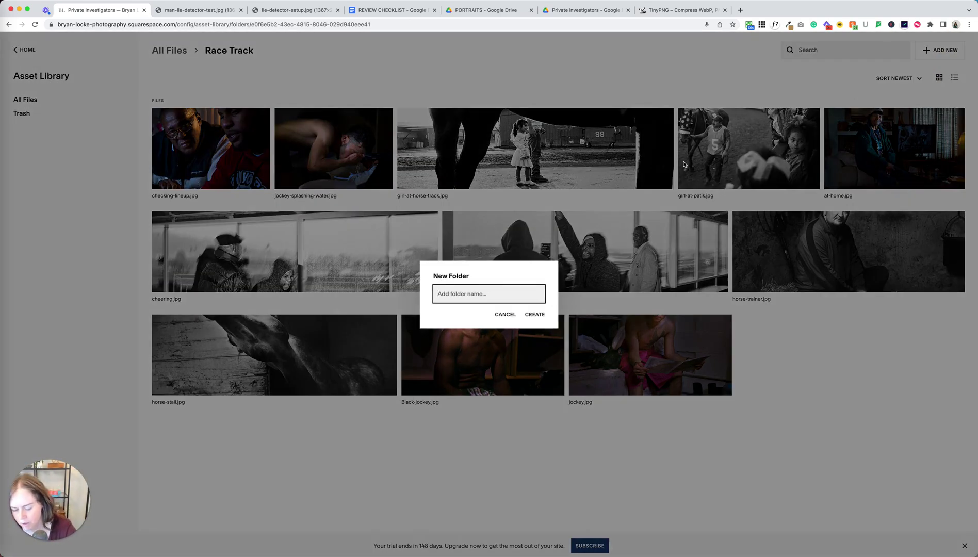
{"action": "type", "text": "ts"}
{"action": "type", "text": "est"}
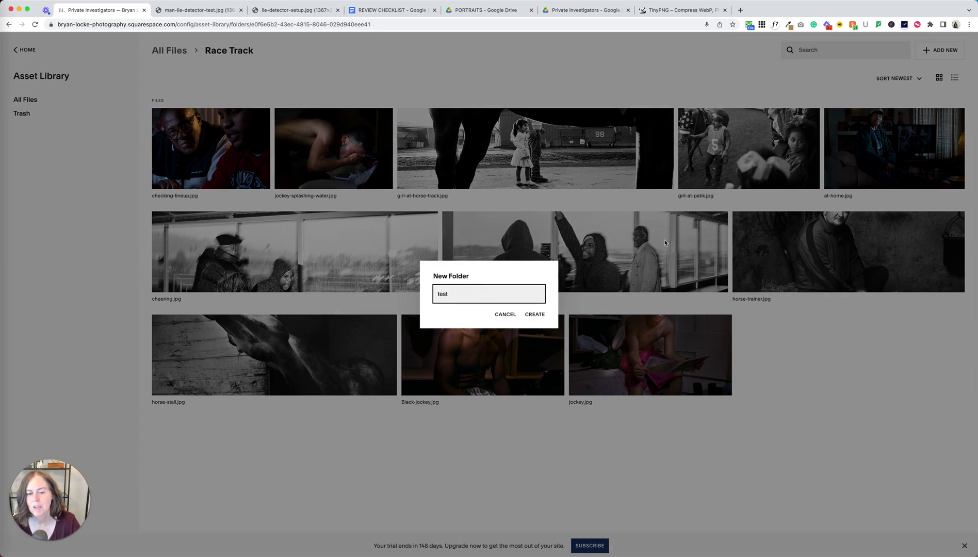
{"action": "left_click", "coordinate": [534, 323]}
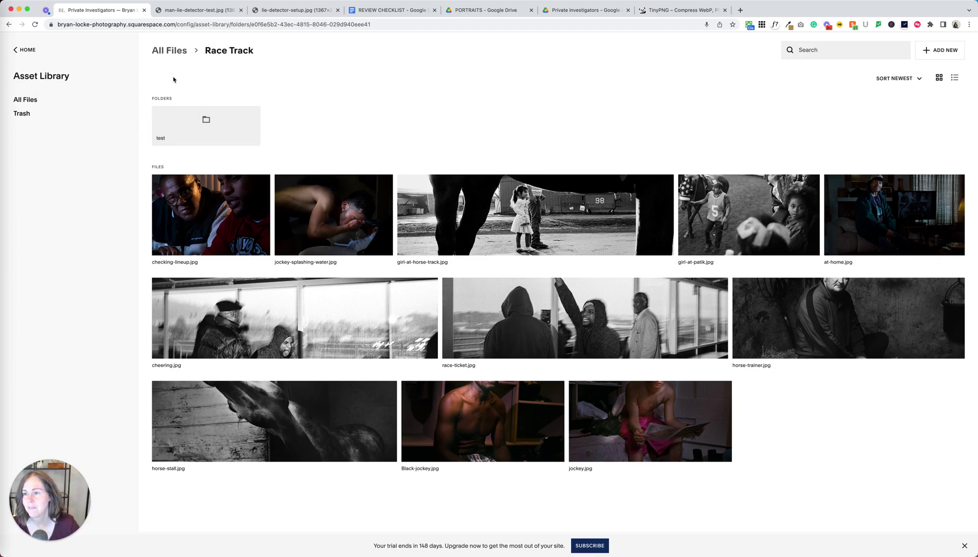
{"action": "left_click", "coordinate": [169, 50]}
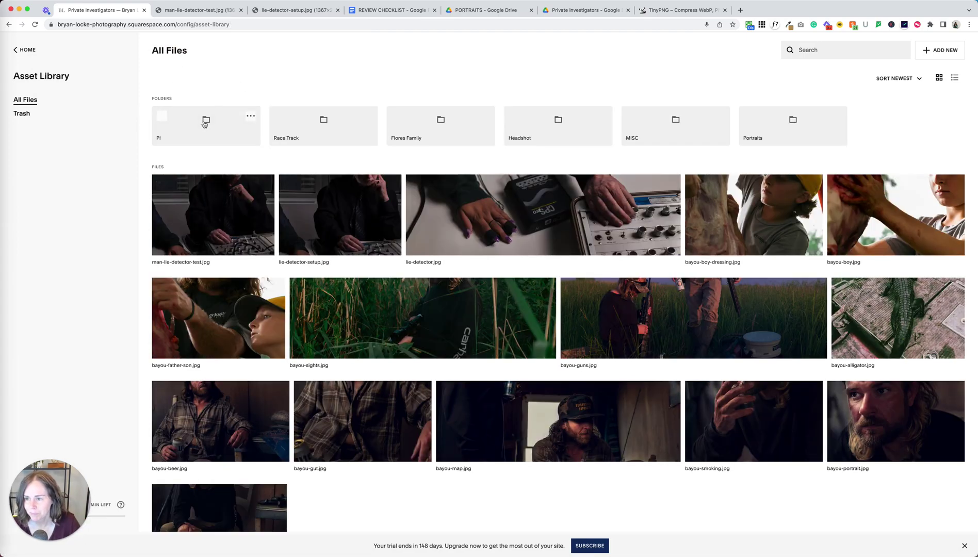
{"action": "left_click", "coordinate": [305, 127]}
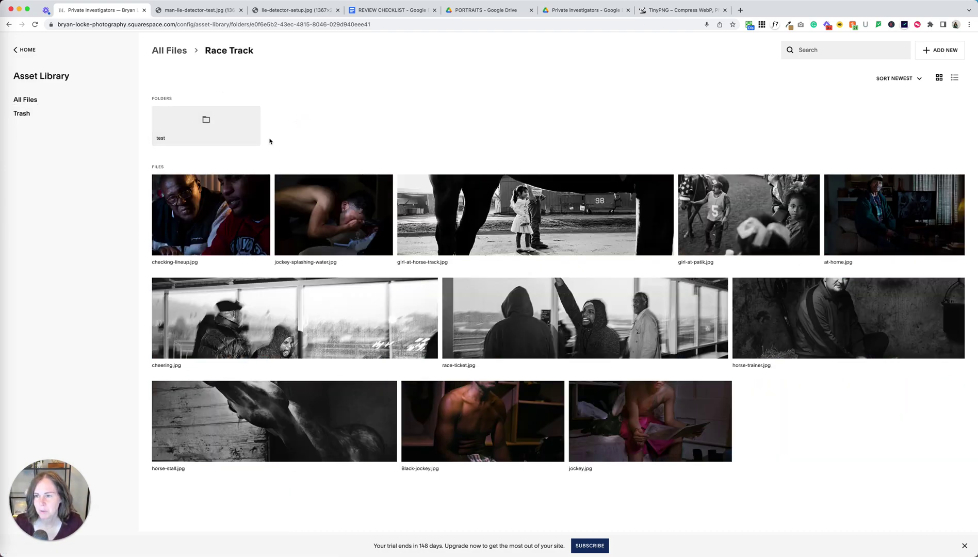
{"action": "left_click", "coordinate": [169, 50]}
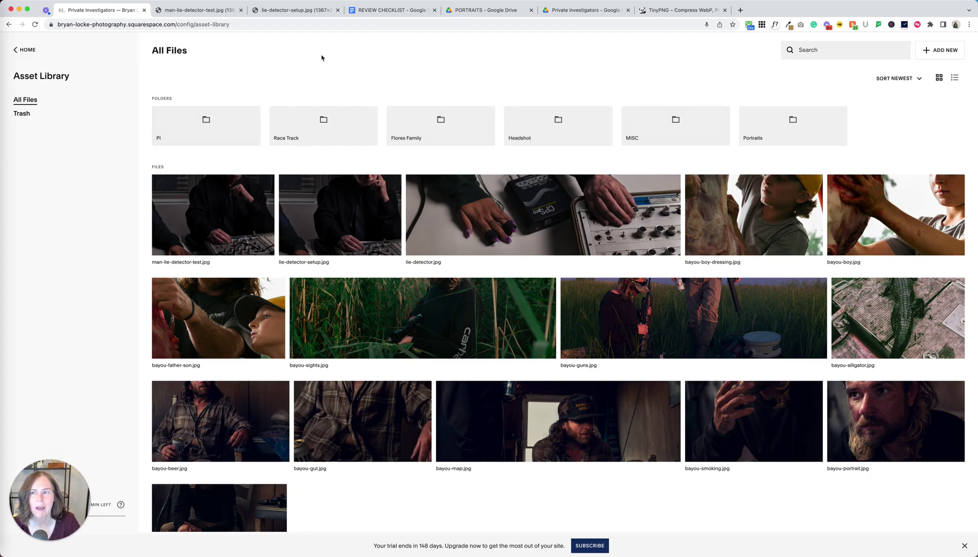
{"action": "left_click", "coordinate": [358, 138]}
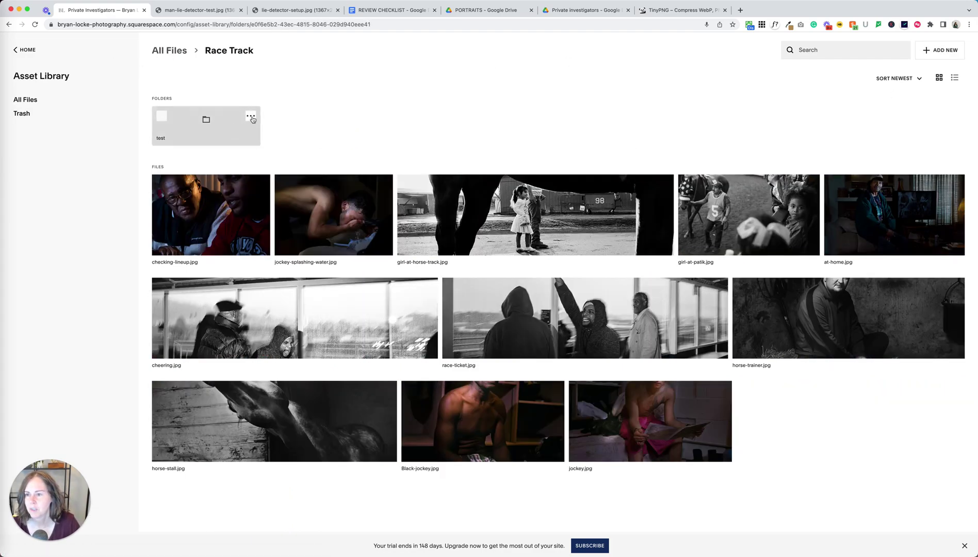
{"action": "left_click", "coordinate": [162, 116]}
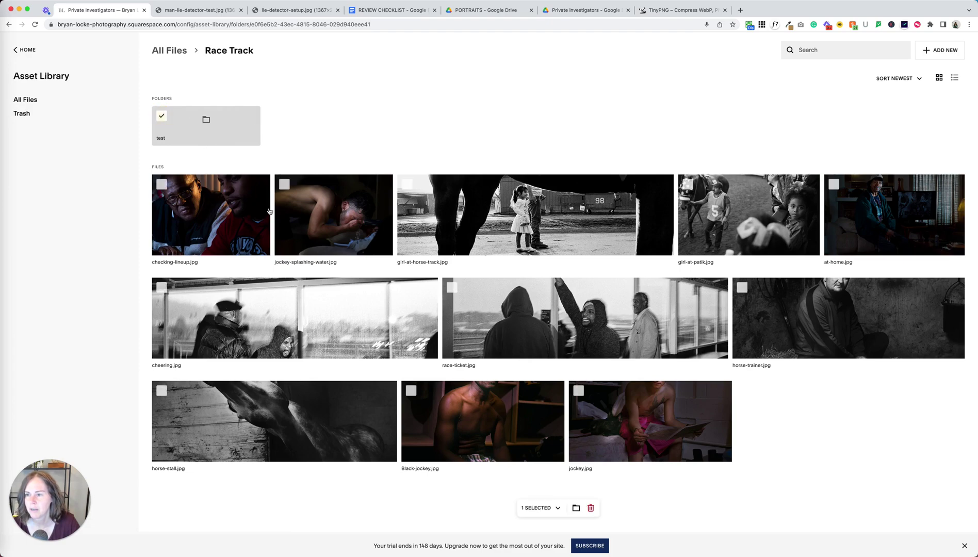
{"action": "left_click", "coordinate": [592, 508]}
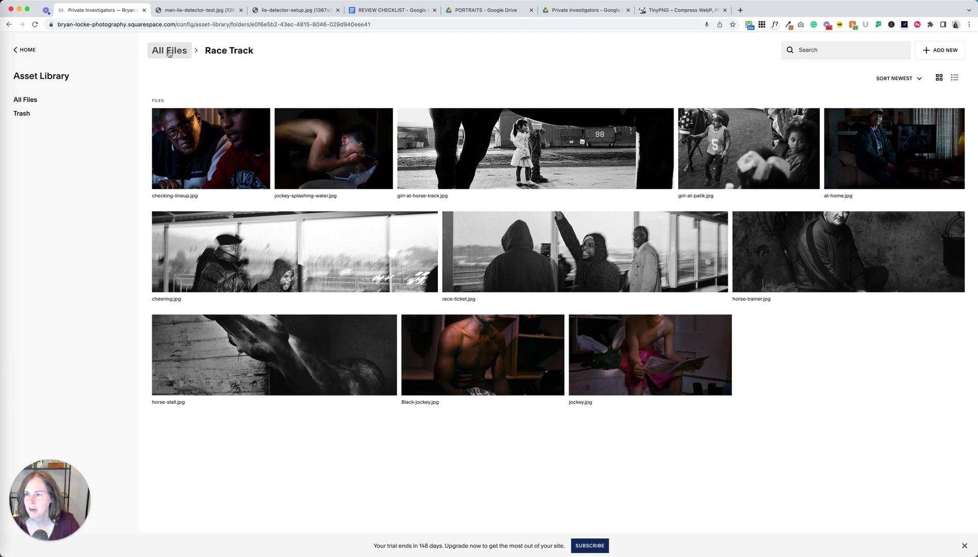
Delete Screenshot 2023-06-28 at 9.33.42 AM.jpg from the MISC folder, leaving only BL.png.
{"action": "left_click", "coordinate": [169, 51]}
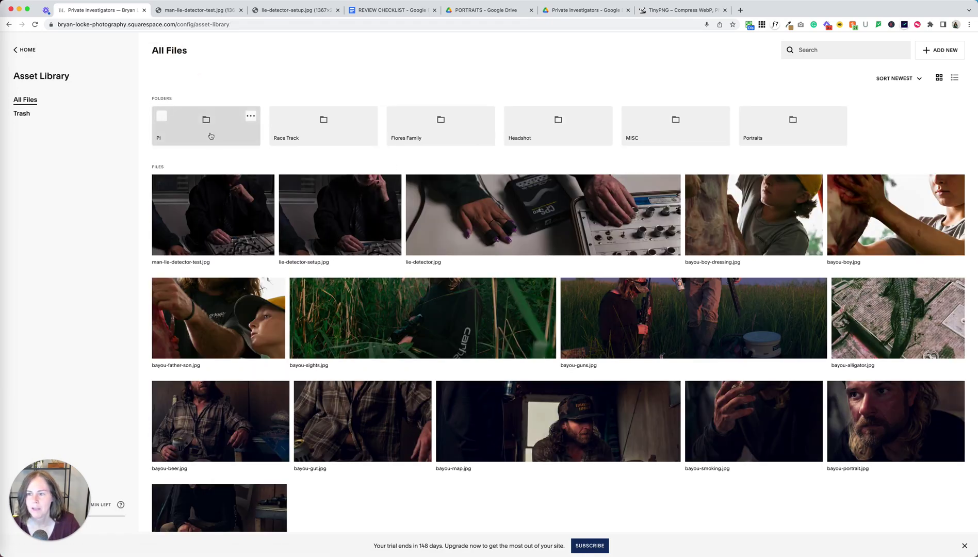
{"action": "left_click", "coordinate": [651, 136]}
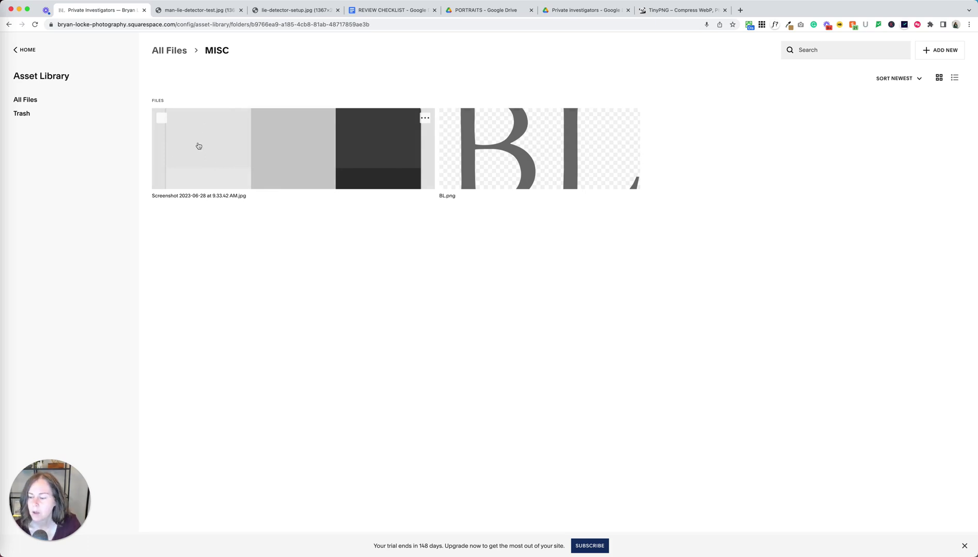
{"action": "left_click", "coordinate": [162, 120]}
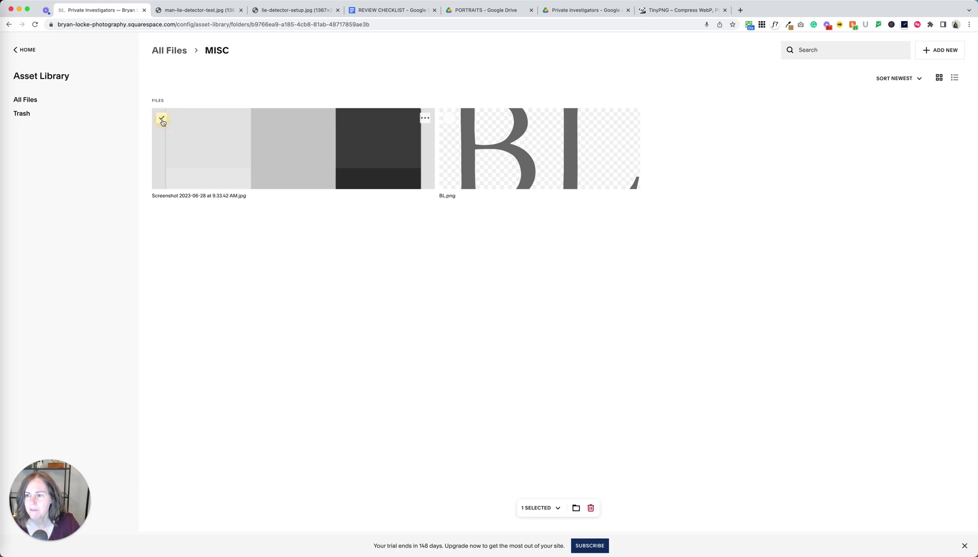
{"action": "left_click", "coordinate": [590, 507]}
{"action": "left_click", "coordinate": [502, 327]}
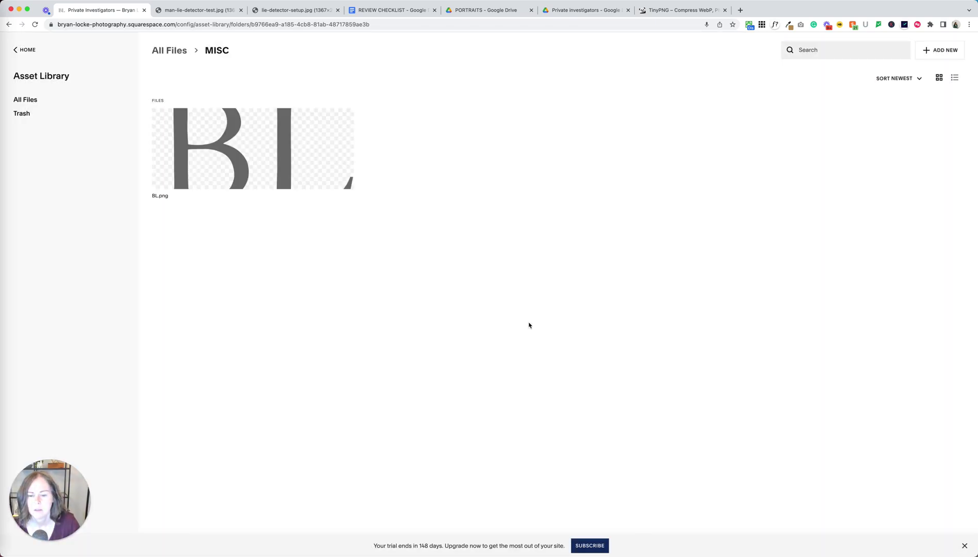
Restore a deleted file from the trash.
{"action": "left_click", "coordinate": [21, 114]}
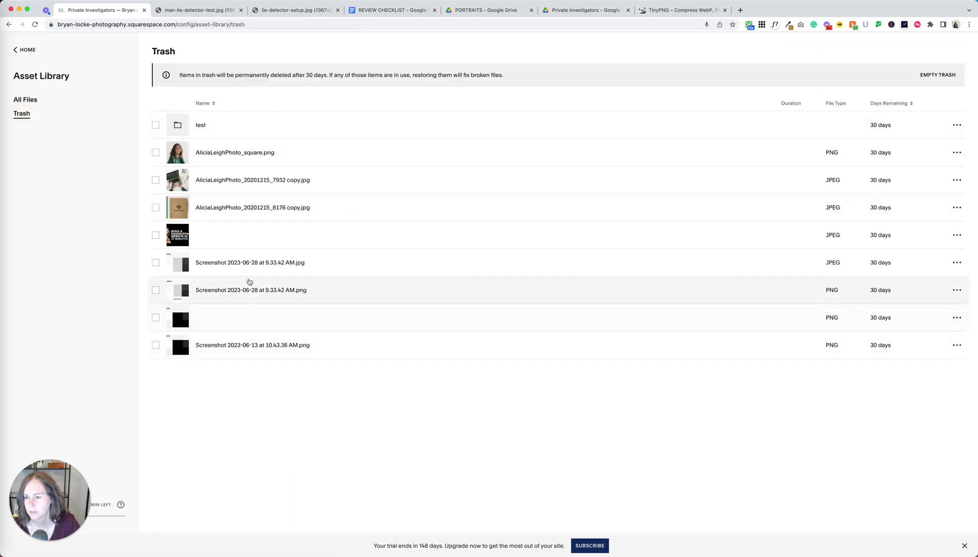
{"action": "left_click", "coordinate": [957, 290]}
{"action": "left_click", "coordinate": [951, 309]}
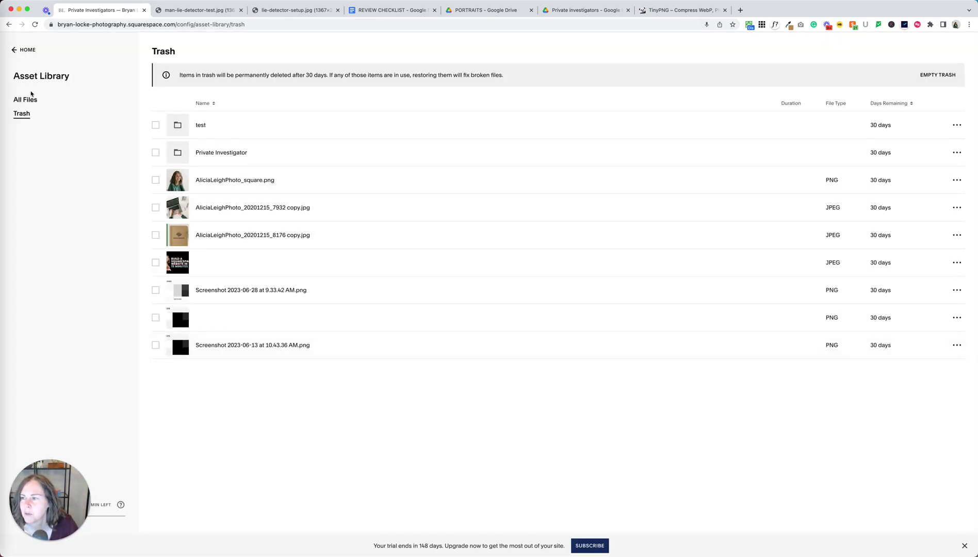
Check the MISC folder's contents and return to All Files.
{"action": "left_click", "coordinate": [28, 99]}
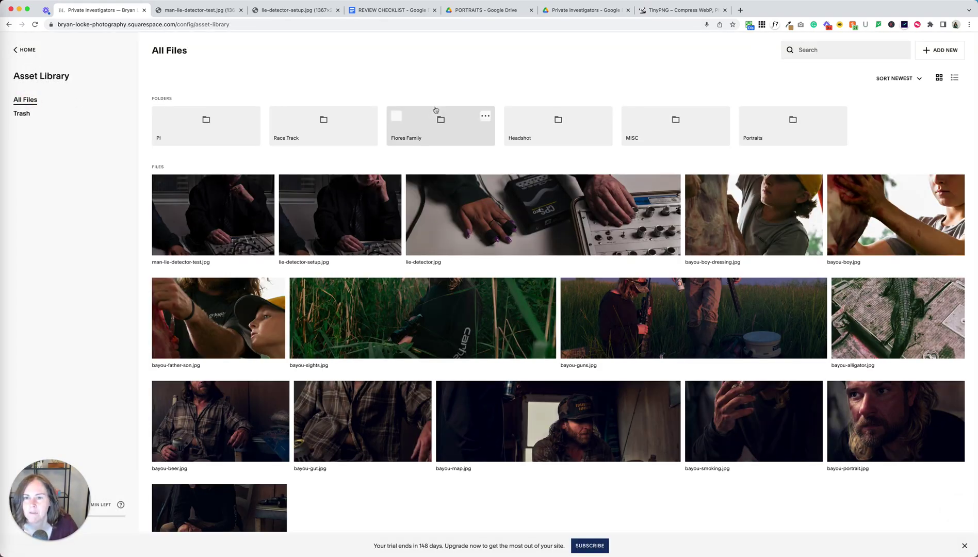
{"action": "left_click", "coordinate": [671, 136]}
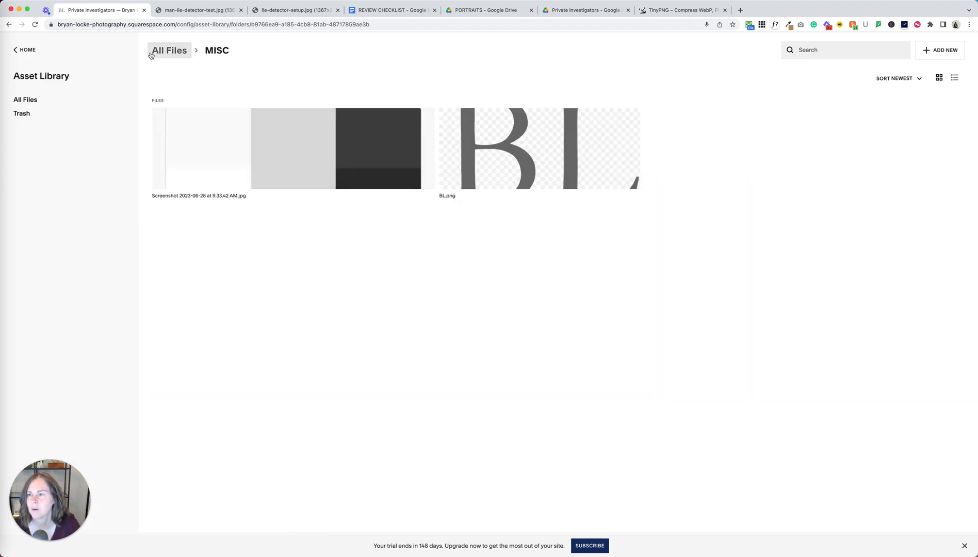
{"action": "left_click", "coordinate": [169, 50]}
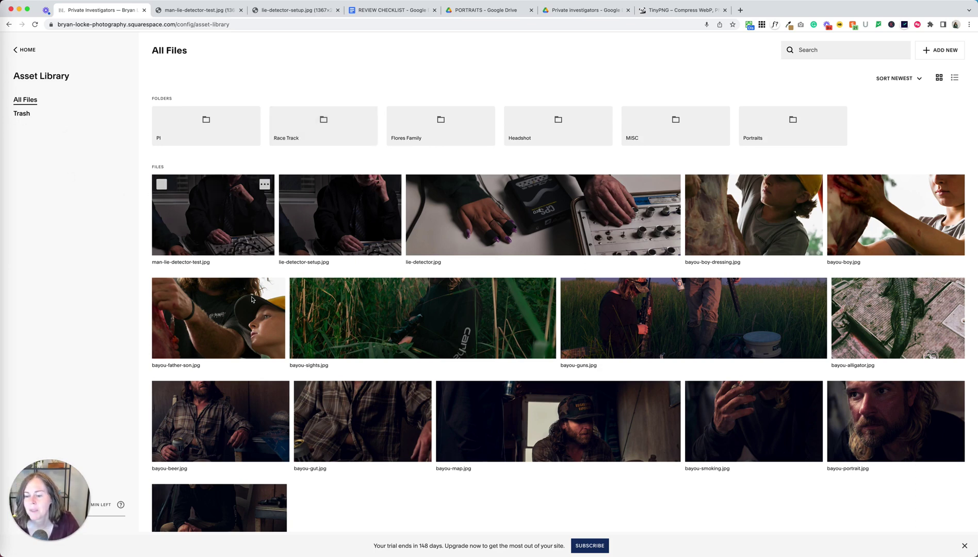
Move man-lie-detector-test.jpg, lie-detector-setup.jpg and lie-detector.jpg into the PI folder.
{"action": "left_click", "coordinate": [161, 185]}
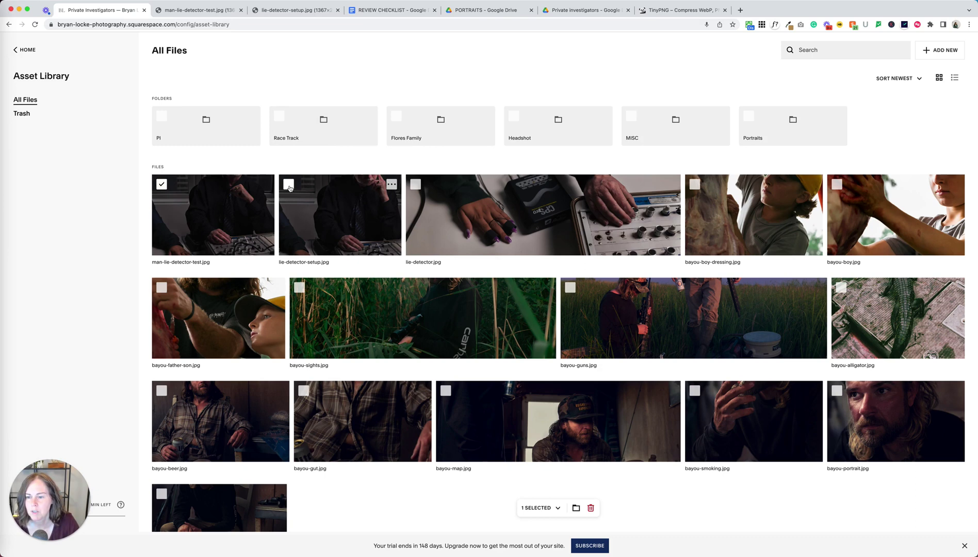
{"action": "left_click", "coordinate": [288, 184]}
{"action": "left_click", "coordinate": [415, 184]}
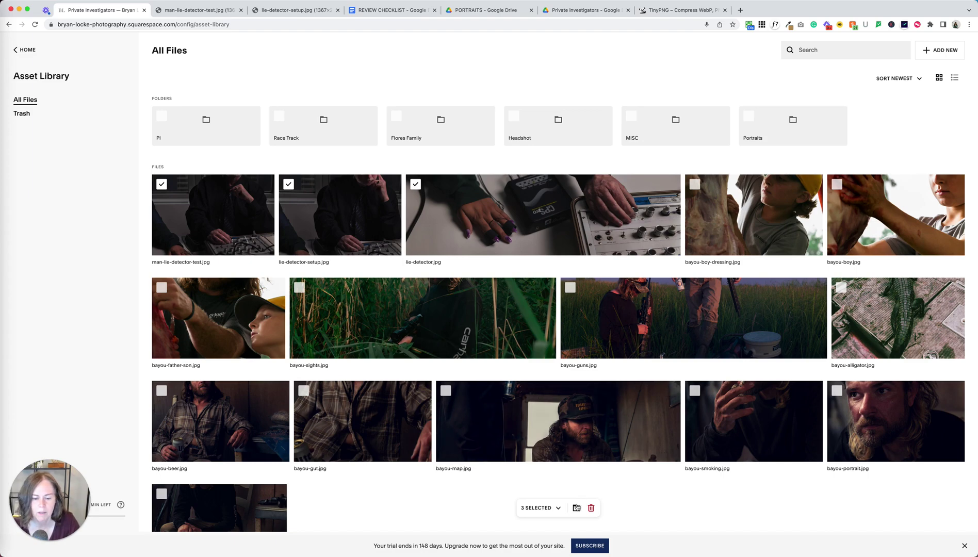
{"action": "left_click", "coordinate": [576, 507]}
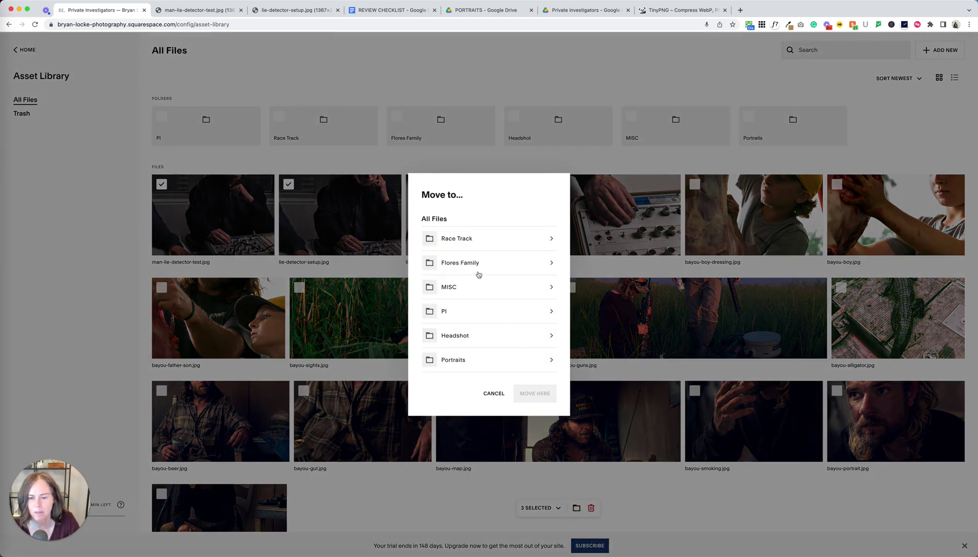
{"action": "left_click", "coordinate": [466, 311]}
{"action": "left_click", "coordinate": [542, 395]}
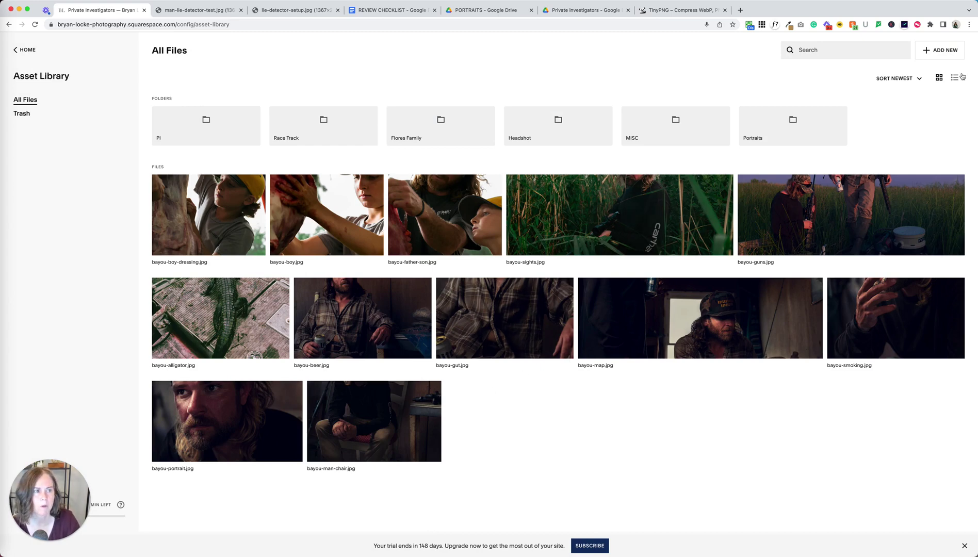
Create an Asset Library folder named 'The Bayou'.
{"action": "left_click", "coordinate": [940, 50]}
{"action": "left_click", "coordinate": [923, 72]}
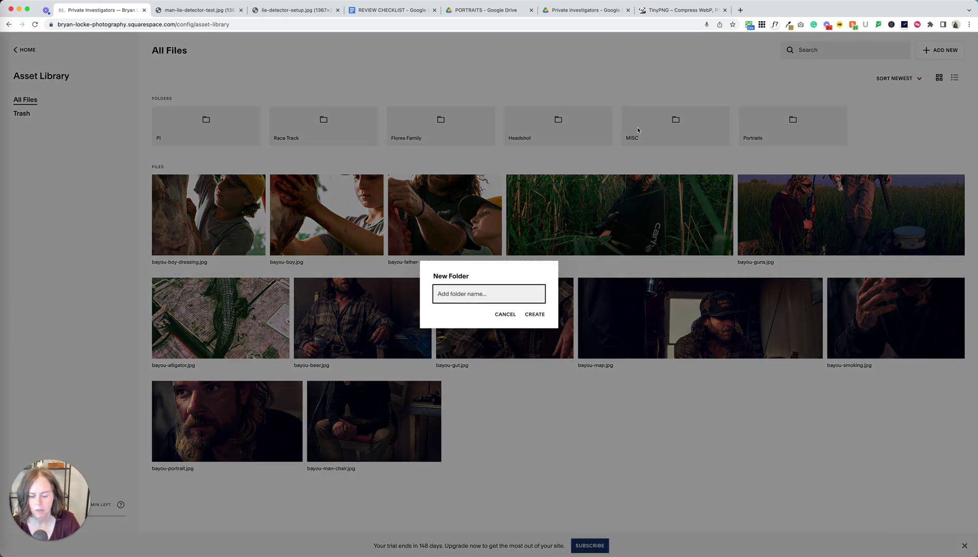
{"action": "type", "text": "The Ba"}
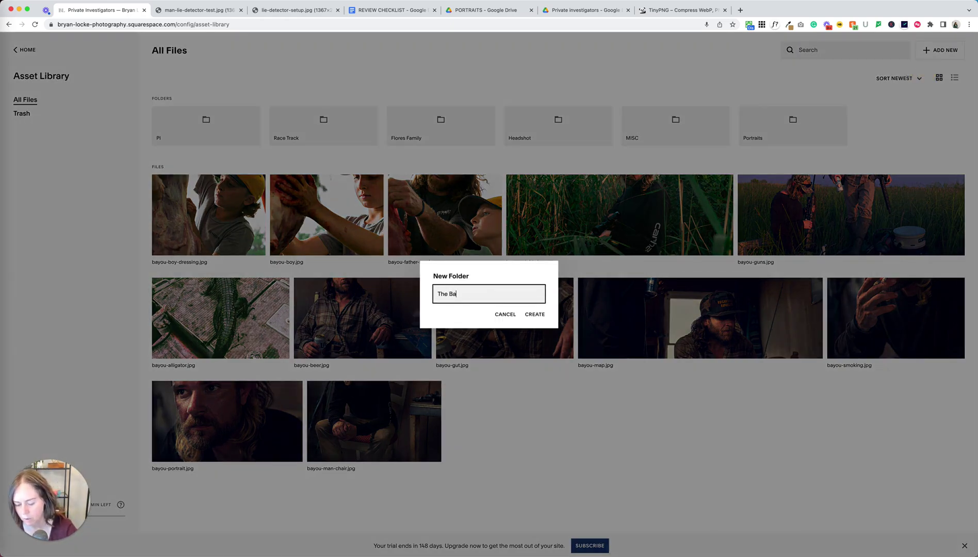
{"action": "type", "text": "ou"}
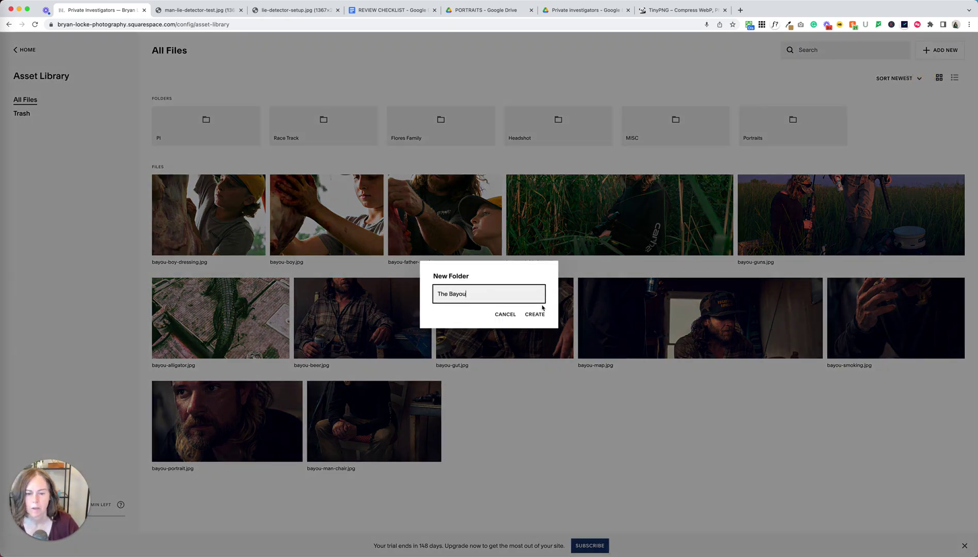
{"action": "left_click", "coordinate": [537, 313]}
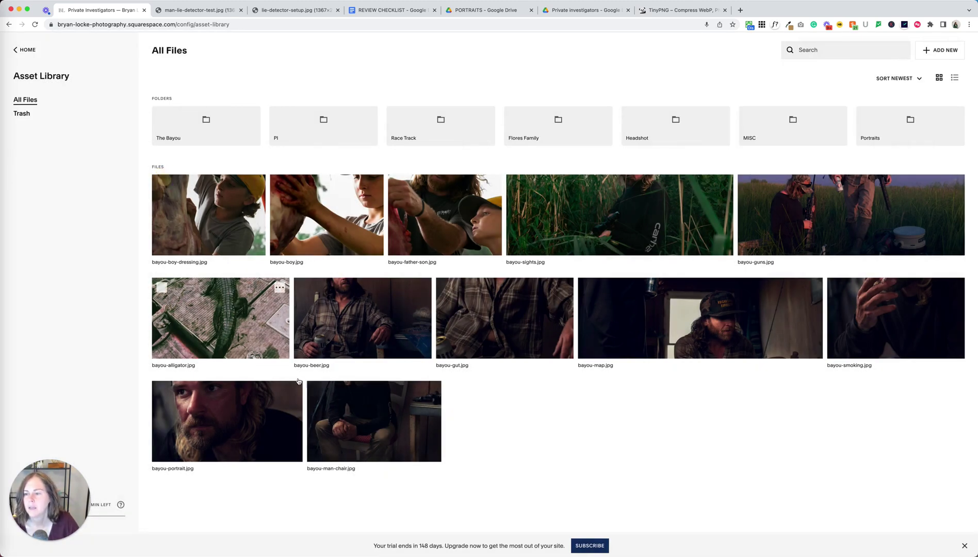
Select all twelve loose bayou photos and move them into The Bayou folder.
{"action": "left_click", "coordinate": [161, 184]}
{"action": "left_click", "coordinate": [317, 391], "text": "shift"}
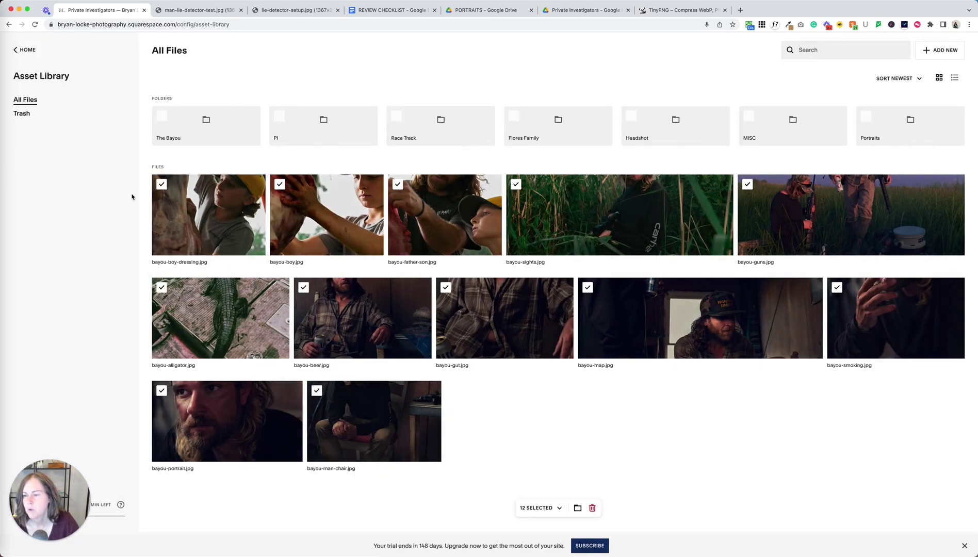
{"action": "left_click", "coordinate": [161, 186]}
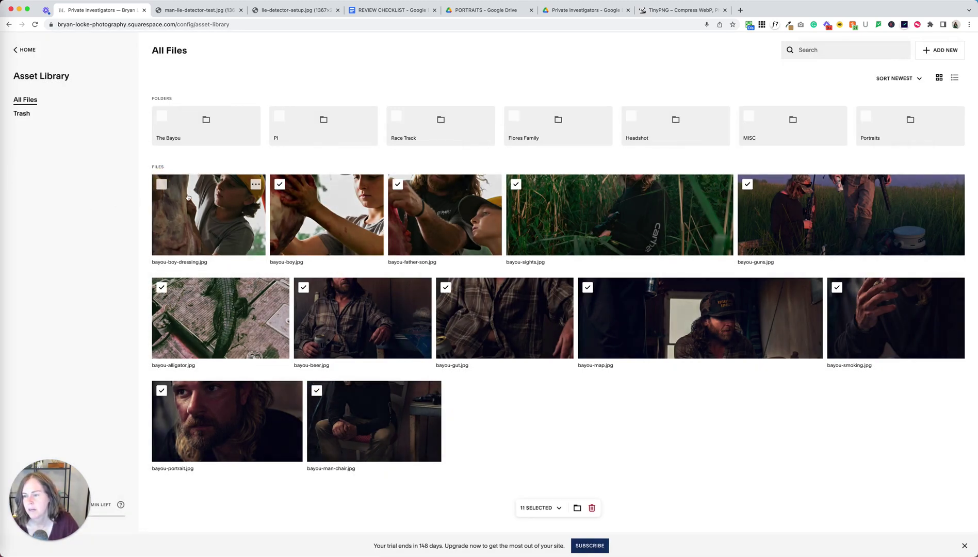
{"action": "left_click", "coordinate": [161, 186]}
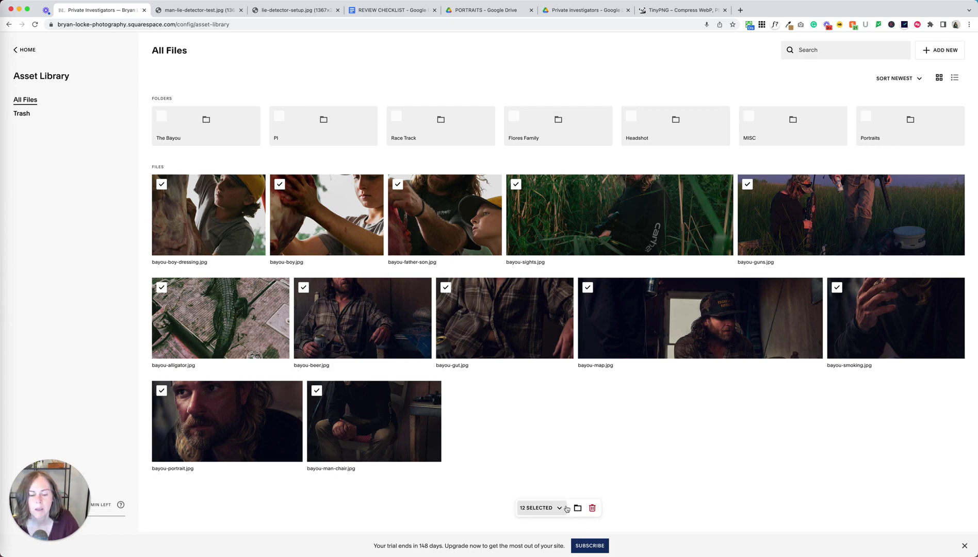
{"action": "left_click", "coordinate": [577, 508]}
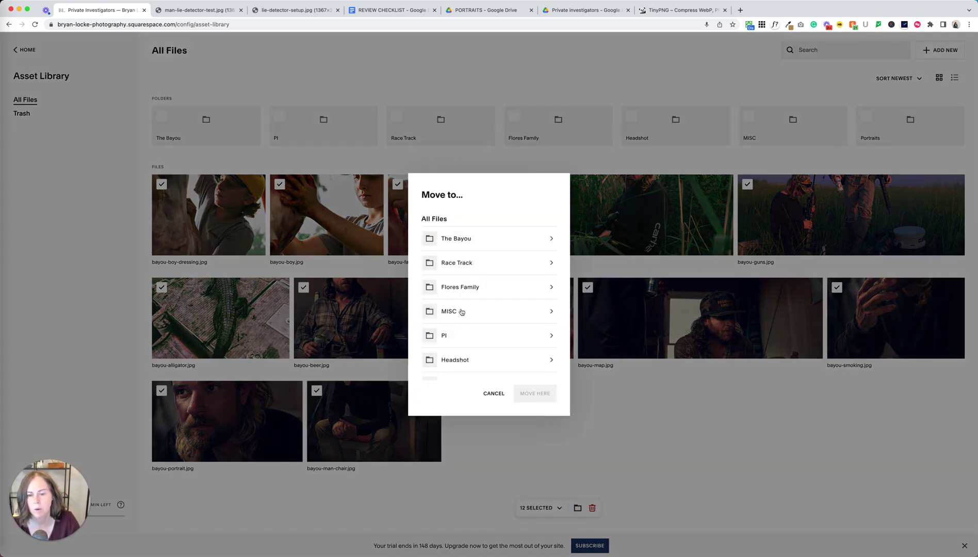
{"action": "left_click", "coordinate": [472, 240]}
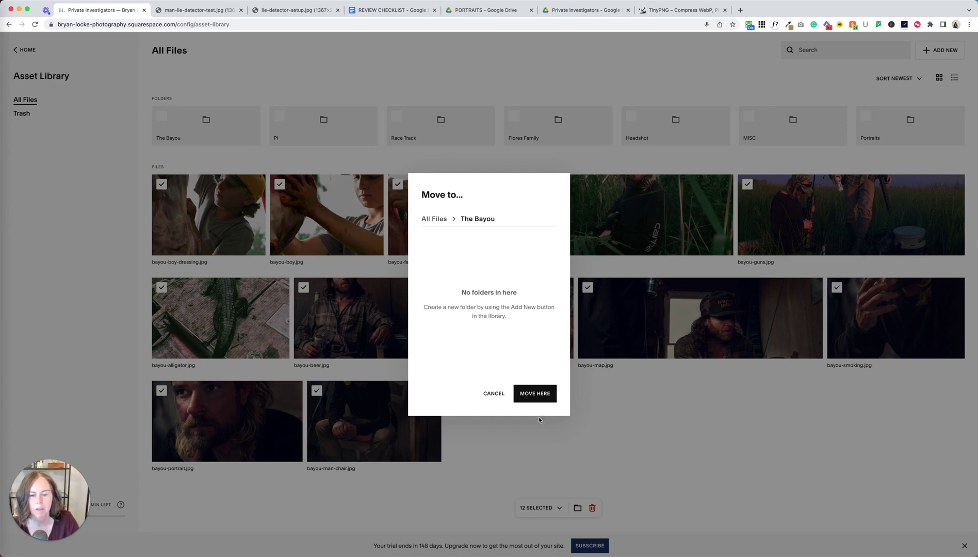
{"action": "left_click", "coordinate": [536, 398]}
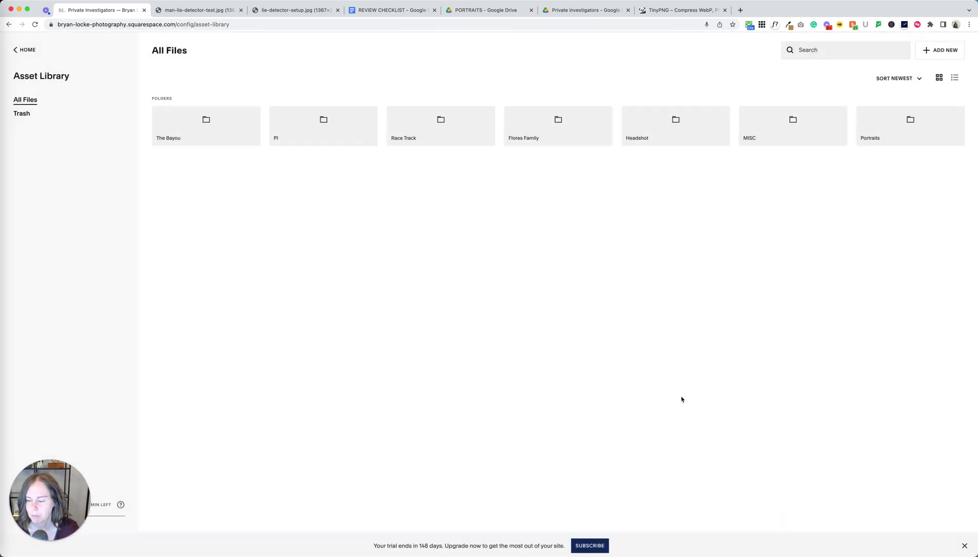
From the home dashboard, open the Private Investigators page in the editor.
{"action": "left_click", "coordinate": [20, 50]}
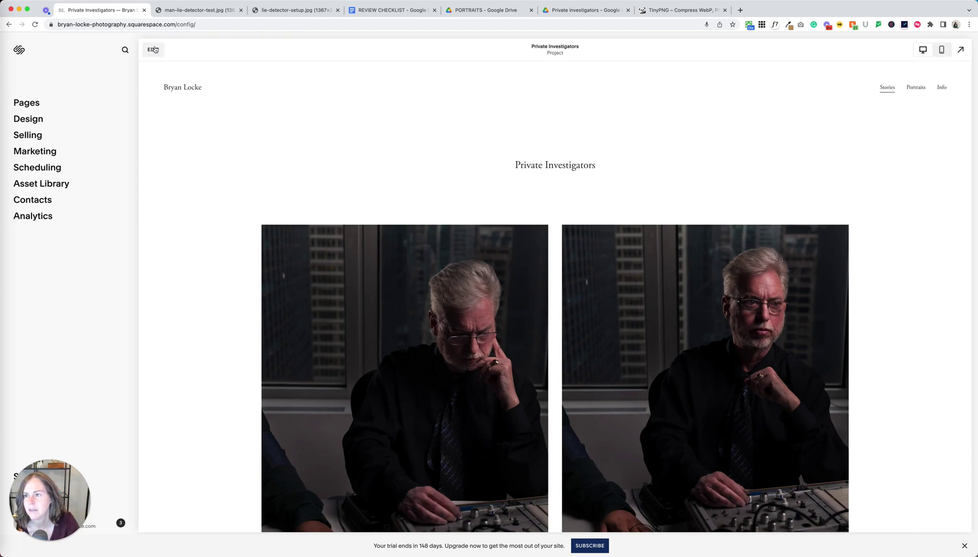
{"action": "left_click", "coordinate": [155, 49]}
{"action": "scroll", "coordinate": [338, 248], "scroll_direction": "down", "scroll_amount": 10}
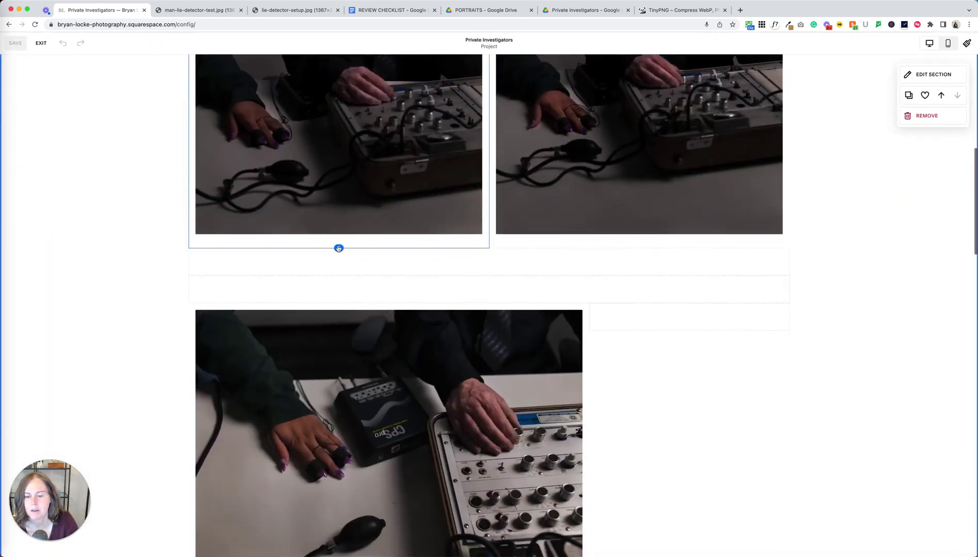
{"action": "scroll", "coordinate": [338, 248], "scroll_direction": "down", "scroll_amount": 12}
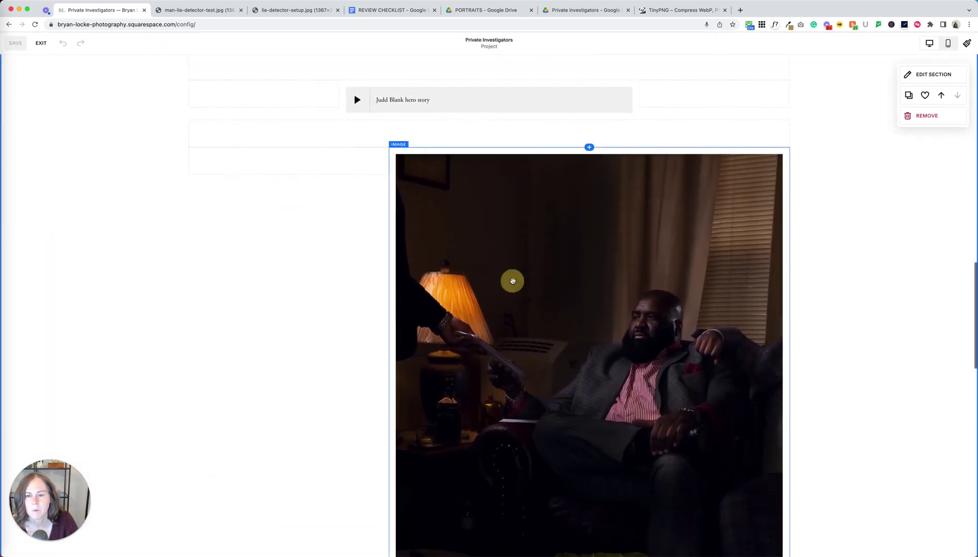
Check the asset folders in the seated man image's library picker, then exit the editor.
{"action": "double_click", "coordinate": [512, 280]}
{"action": "left_click", "coordinate": [817, 265]}
{"action": "left_click", "coordinate": [839, 306]}
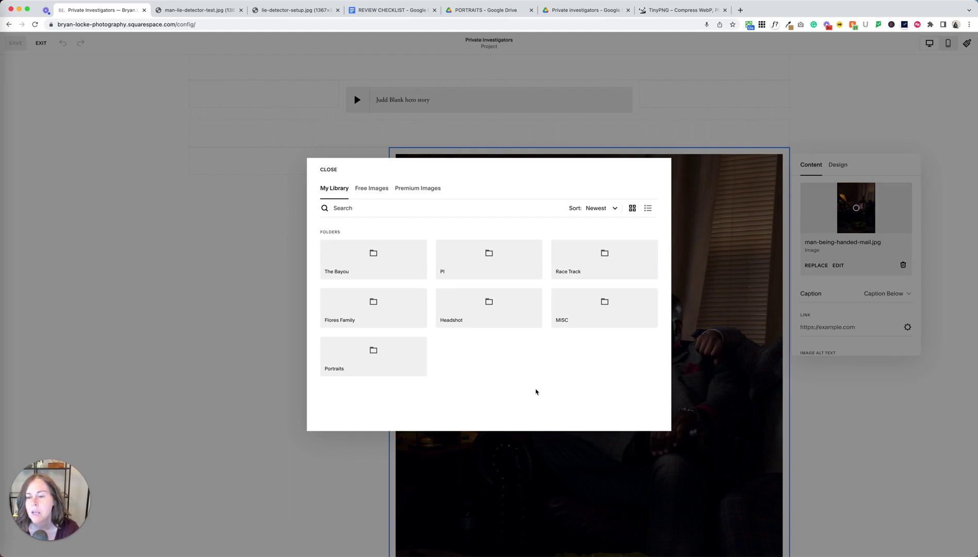
{"action": "left_click", "coordinate": [324, 171]}
{"action": "left_click", "coordinate": [34, 45]}
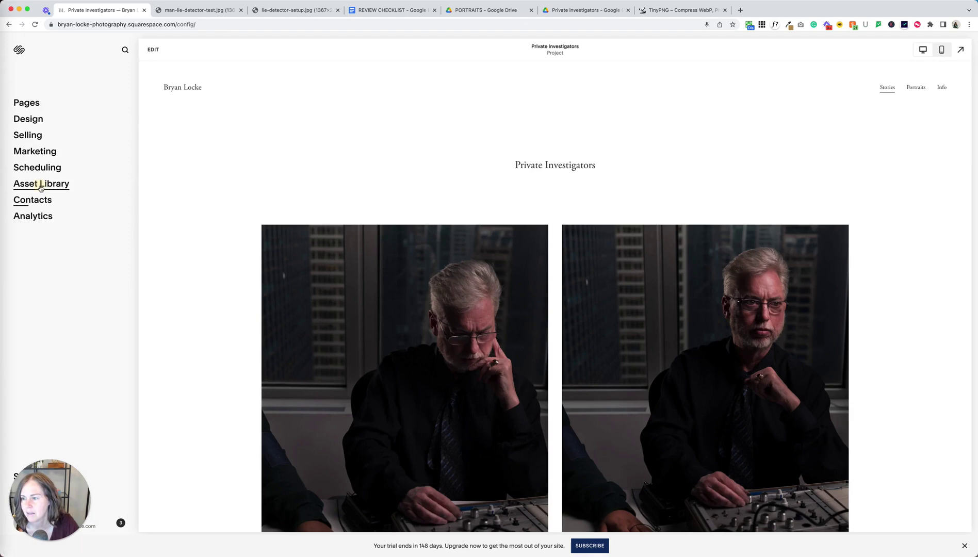
Open the Asset Library and create a folder named 'test'.
{"action": "left_click", "coordinate": [41, 186]}
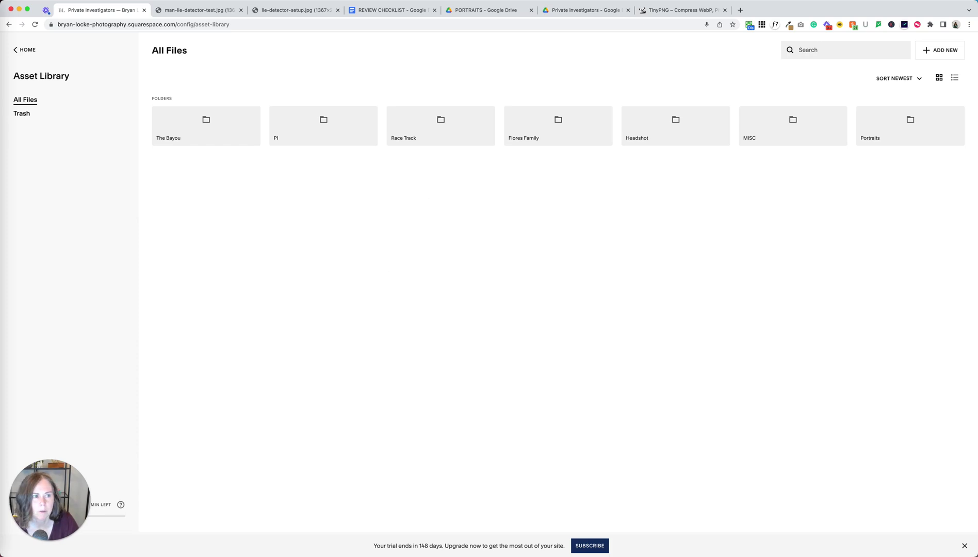
{"action": "left_click", "coordinate": [941, 50]}
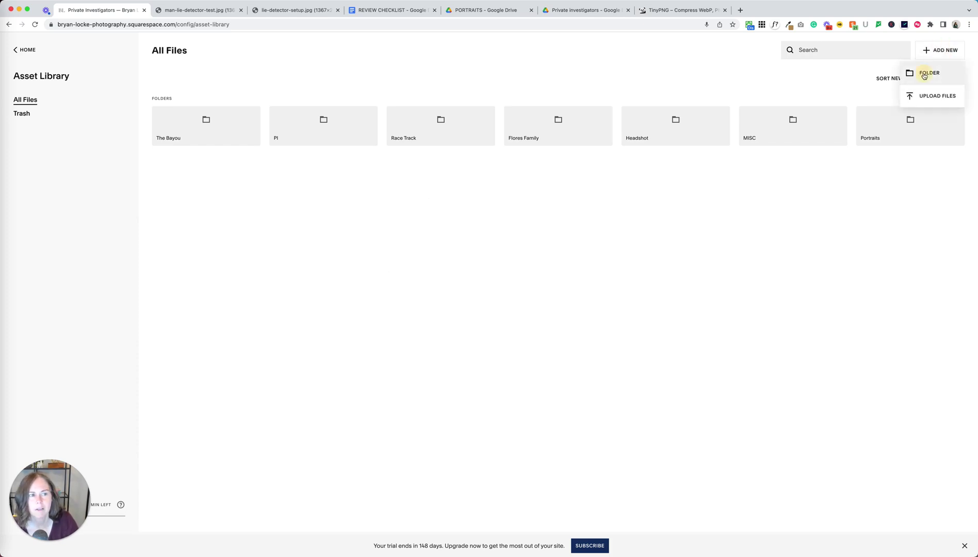
{"action": "left_click", "coordinate": [924, 73]}
{"action": "type", "text": "trs"}
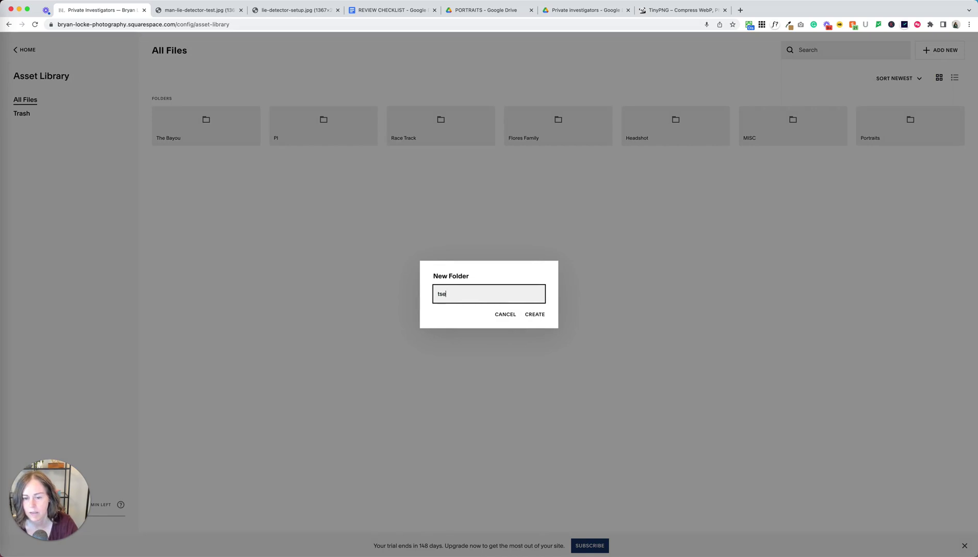
{"action": "type", "text": "t"}
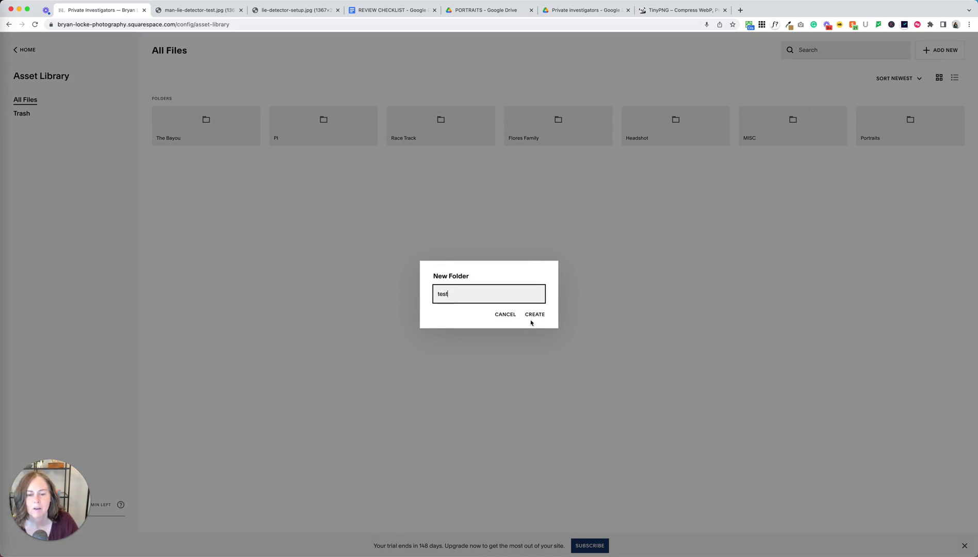
{"action": "left_click", "coordinate": [533, 315]}
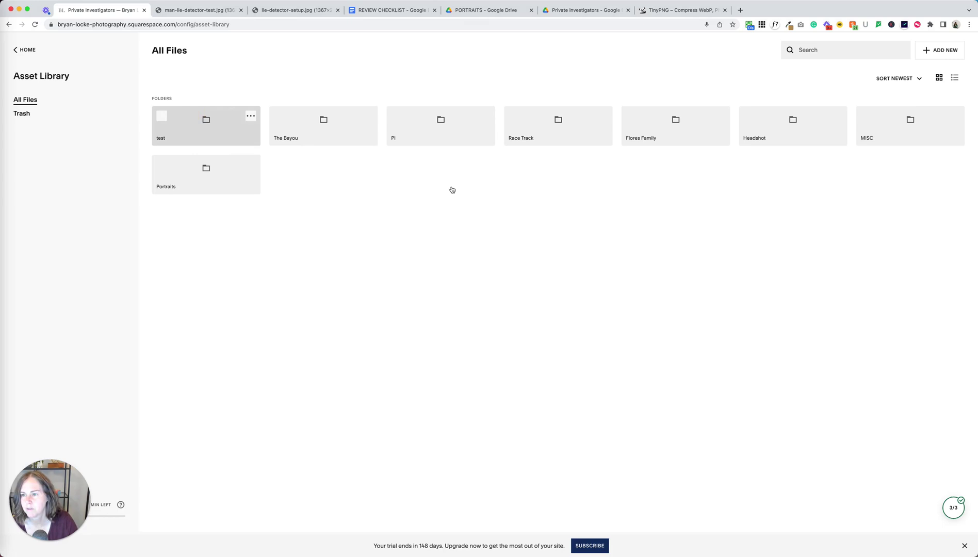
Upload four photos from the computer into the test folder, then go back to All Files.
{"action": "left_click", "coordinate": [945, 55]}
{"action": "left_click", "coordinate": [934, 96]}
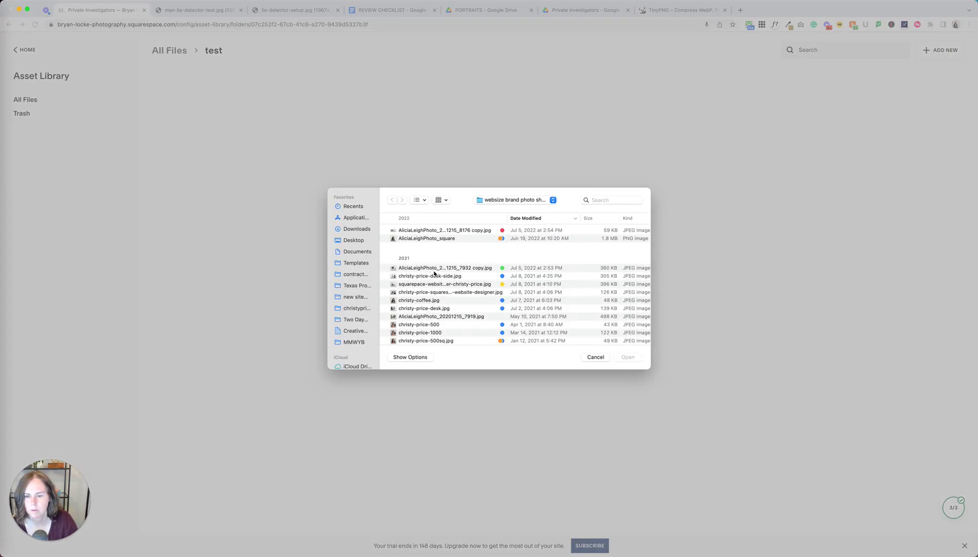
{"action": "left_click", "coordinate": [434, 274]}
{"action": "left_click", "coordinate": [432, 300], "text": "shift"}
{"action": "left_click", "coordinate": [628, 359]}
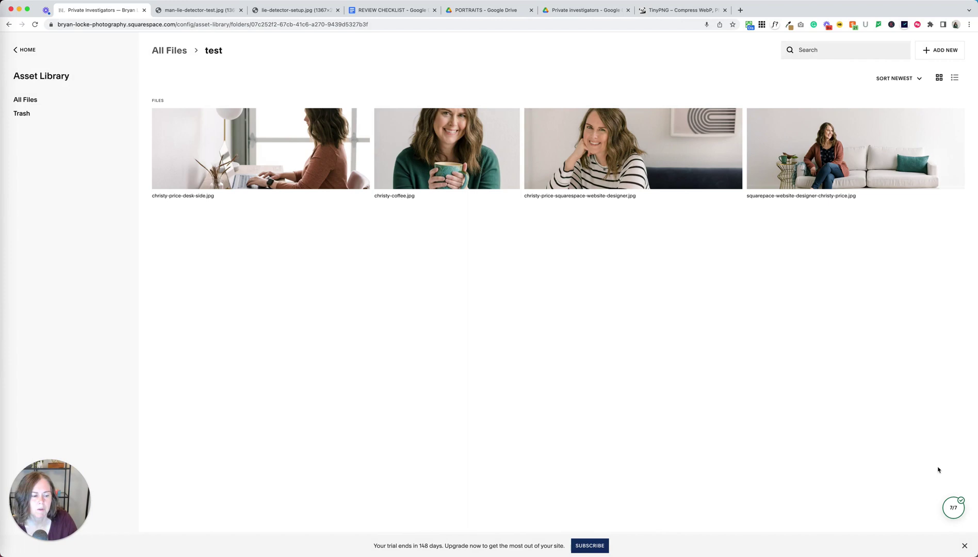
{"action": "left_click", "coordinate": [176, 50]}
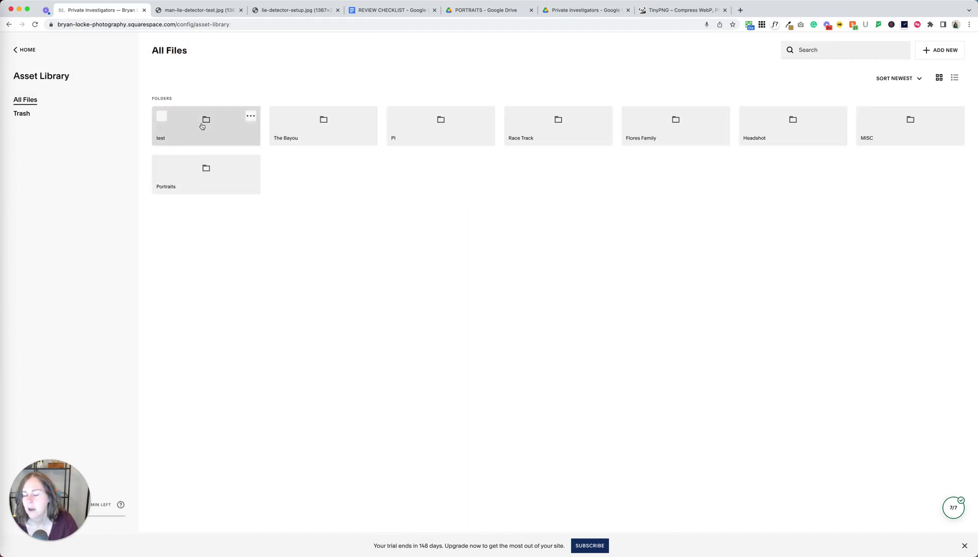